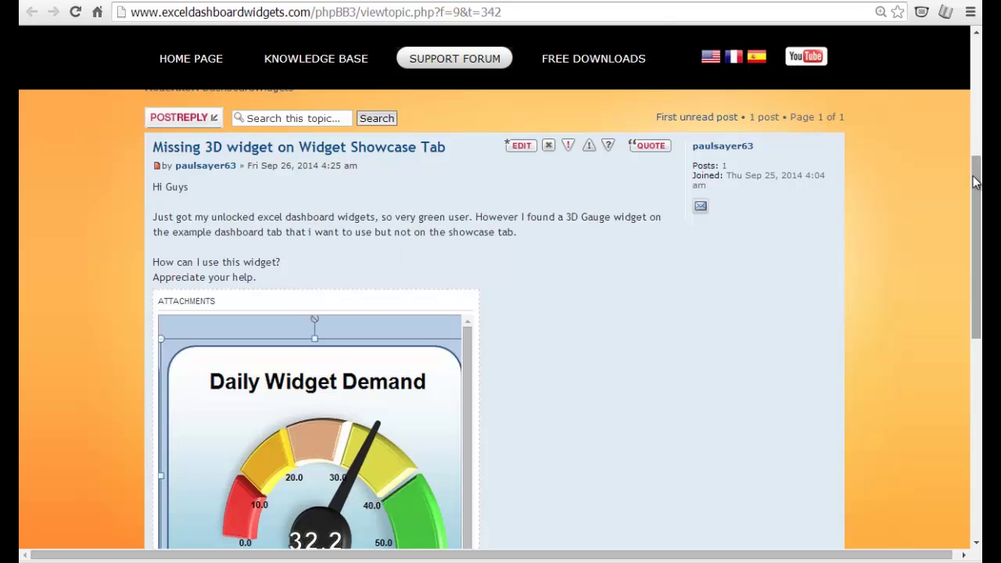
Switch to the ExcelDashboardWidgets workbook and view the light and dark Daily Widget Demand dials on Widgets Showcase
left_click_drag(977, 181, 978, 204)
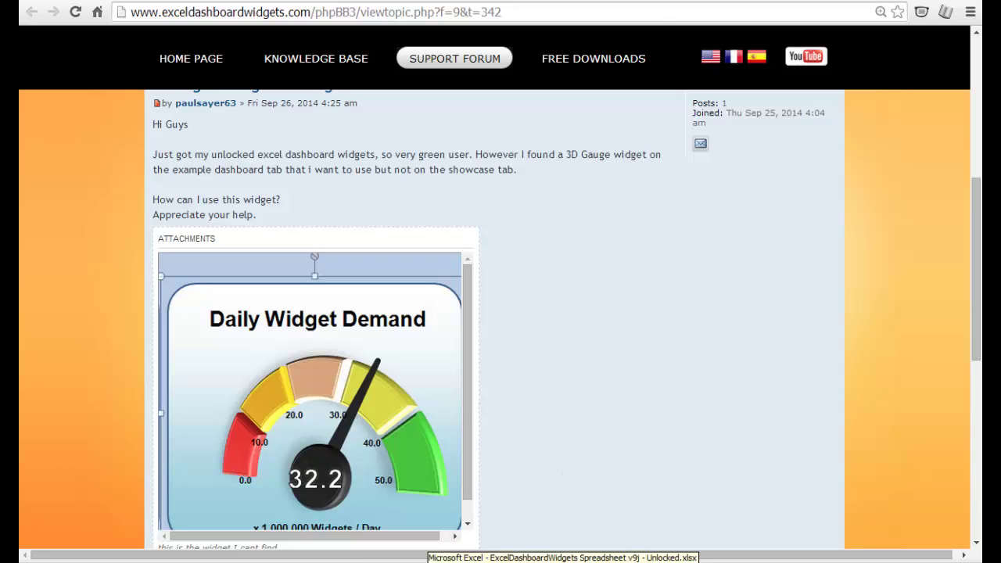
left_click(562, 562)
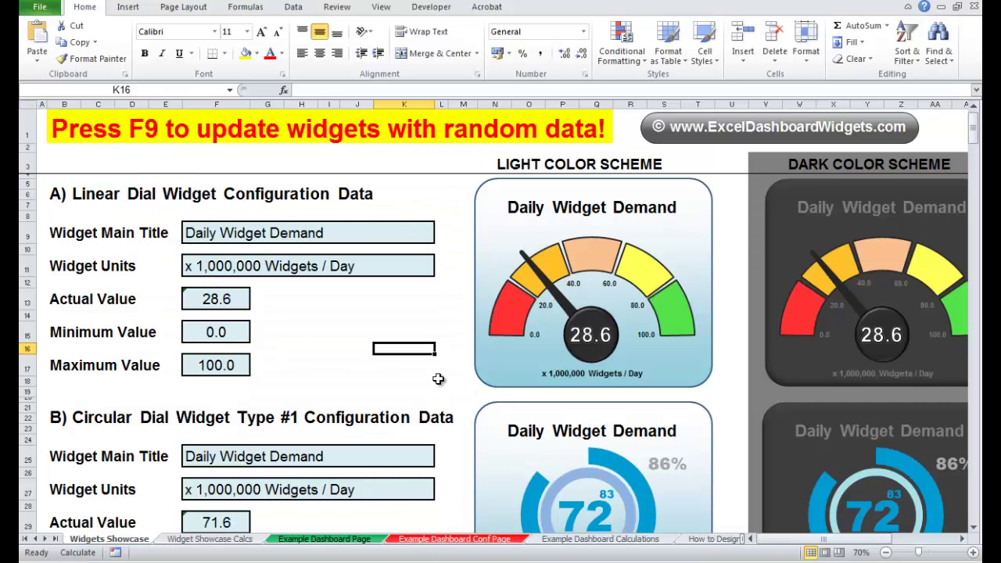
left_click(397, 328)
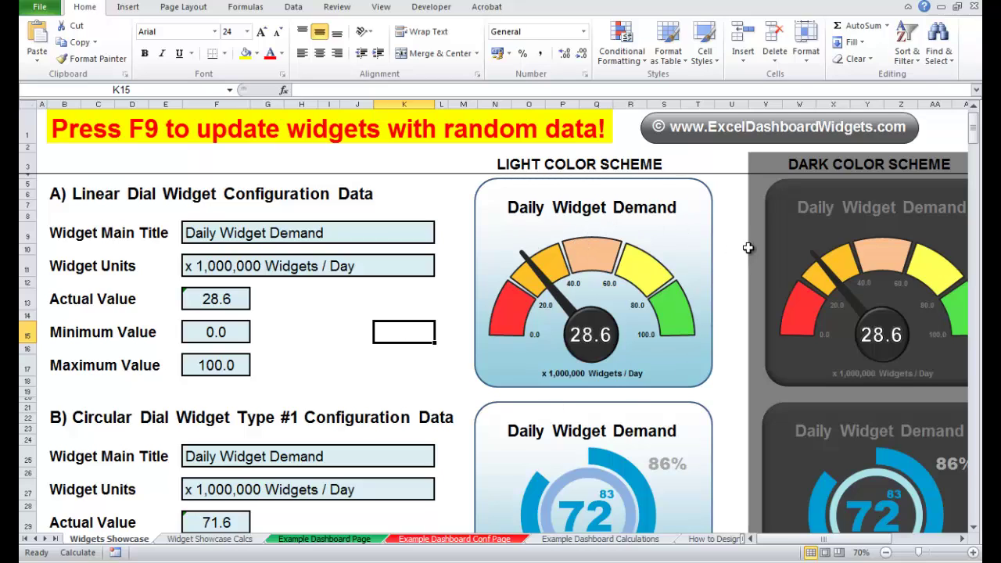
mouse_move(975, 130)
left_mouse_down()
mouse_move(974, 152)
mouse_move(978, 125)
left_mouse_up()
left_click_drag(871, 542, 886, 542)
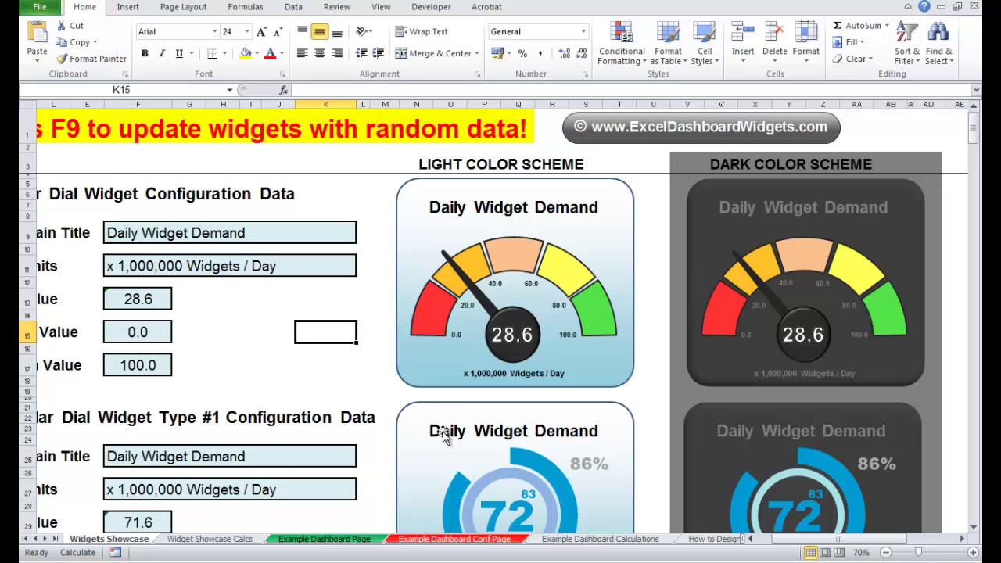
Open the Example Dashboard Page, dismiss the spelling prompt, and scroll to the Southern and Eastern Region gauges
left_click(313, 541)
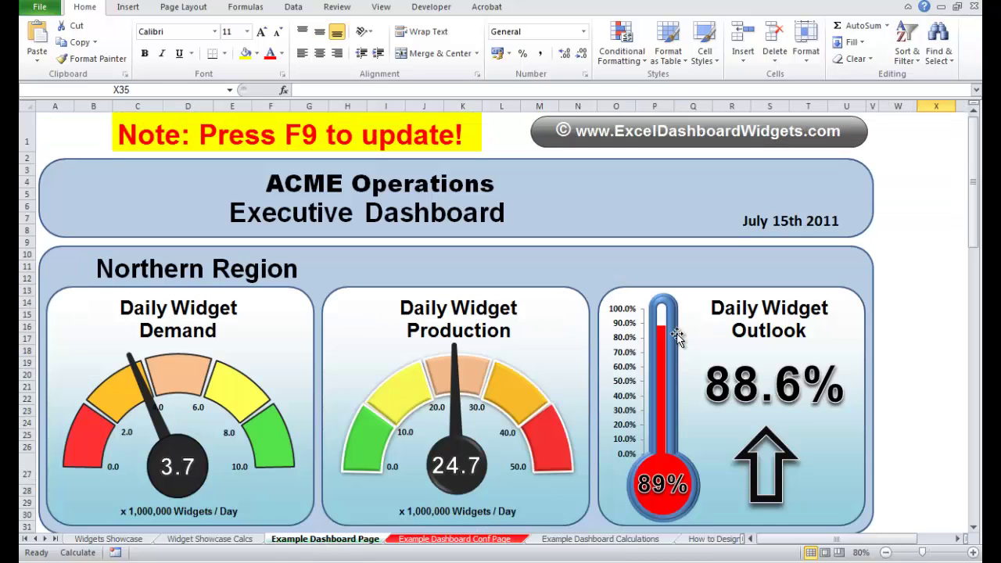
left_click_drag(977, 155, 978, 178)
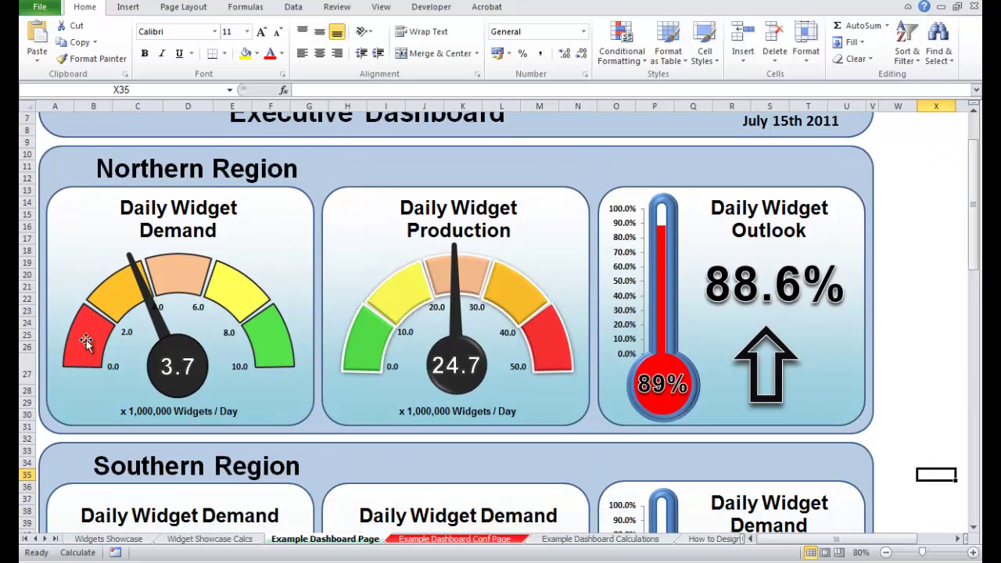
key("F7")
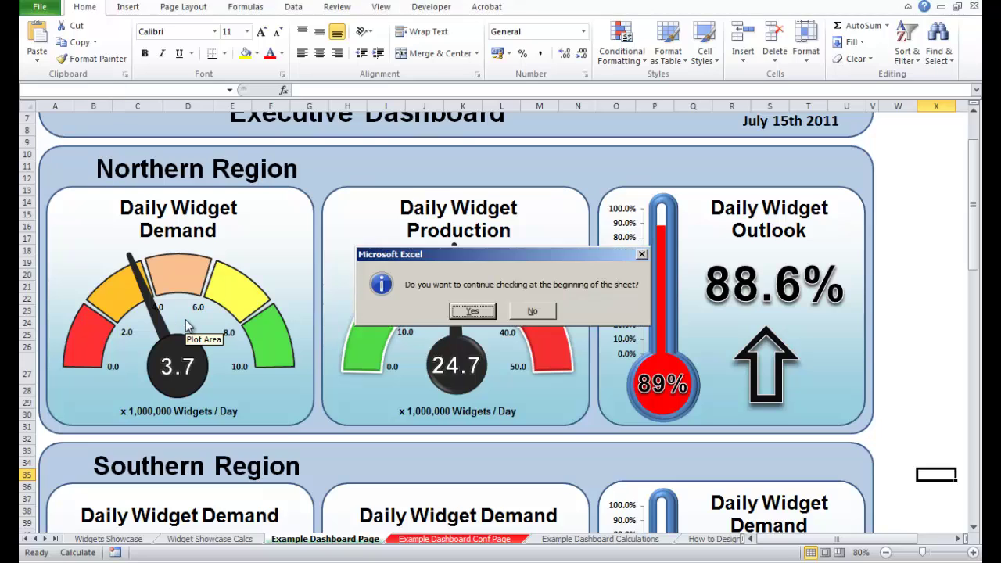
left_click(543, 313)
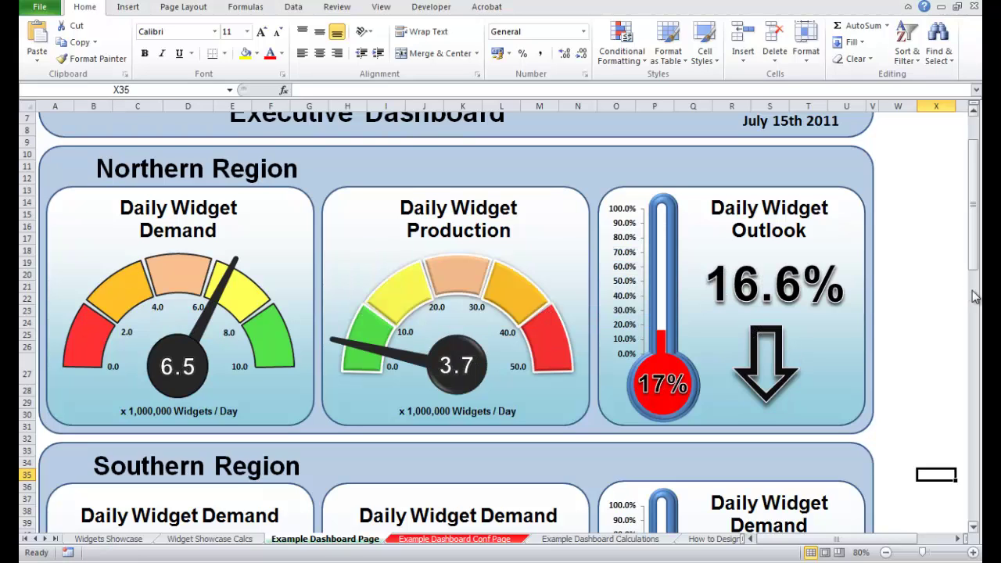
mouse_move(978, 267)
left_mouse_down()
mouse_move(978, 202)
mouse_move(978, 276)
left_mouse_up()
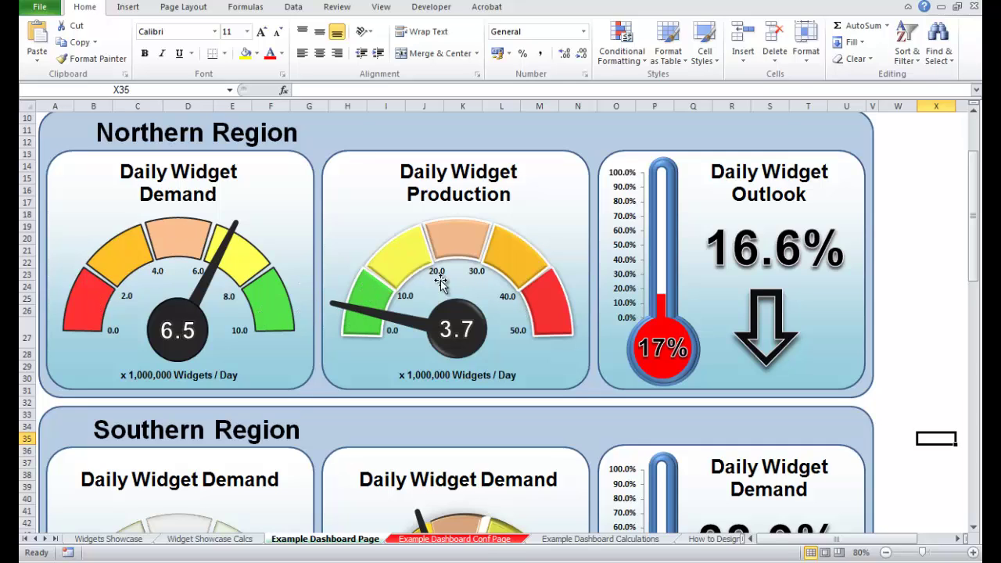
left_click_drag(974, 228, 980, 294)
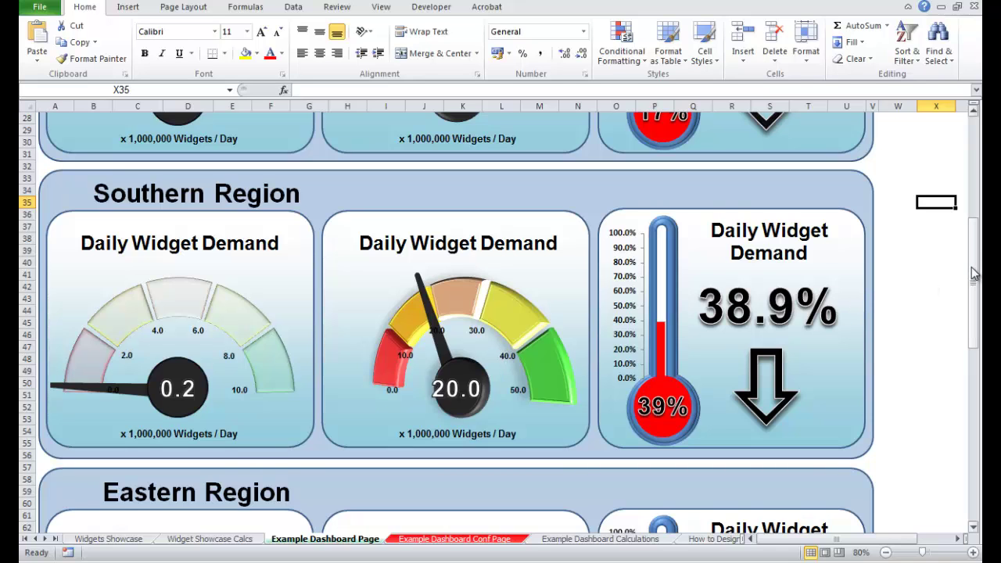
left_click_drag(978, 270, 981, 342)
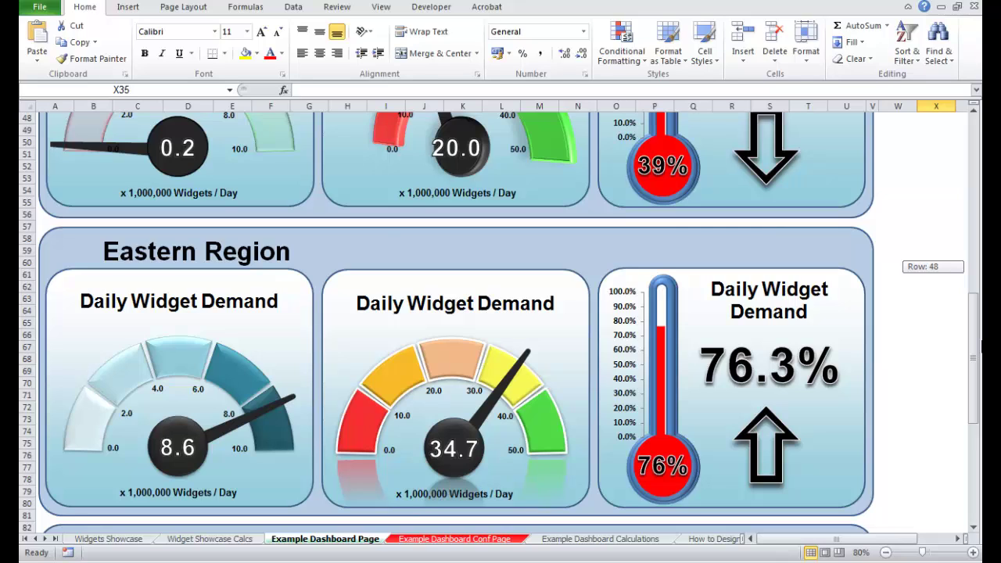
left_click_drag(980, 342, 981, 342)
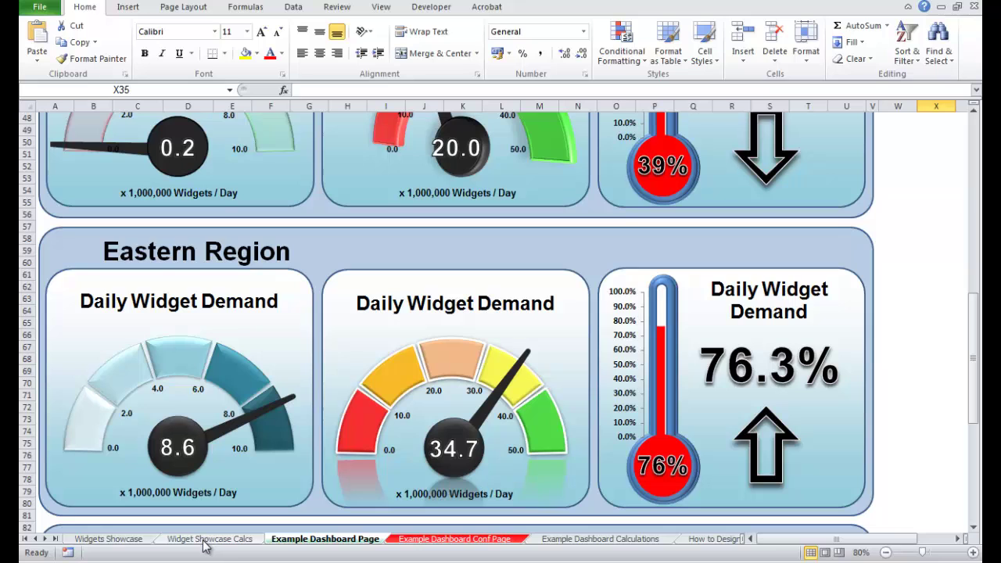
Select the light linear dial gauge on Widgets Showcase and create a new blank workbook
left_click(127, 539)
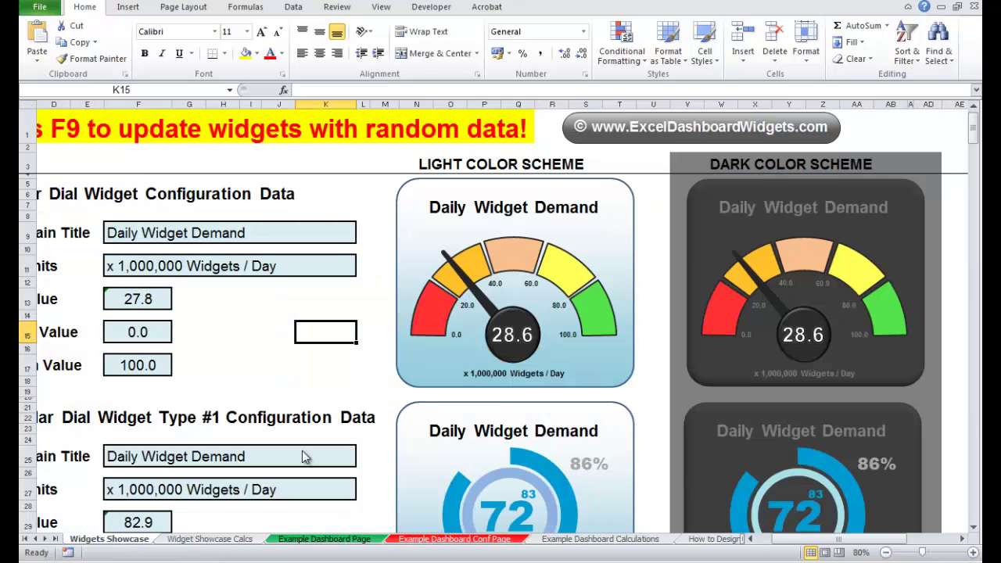
left_click(395, 226)
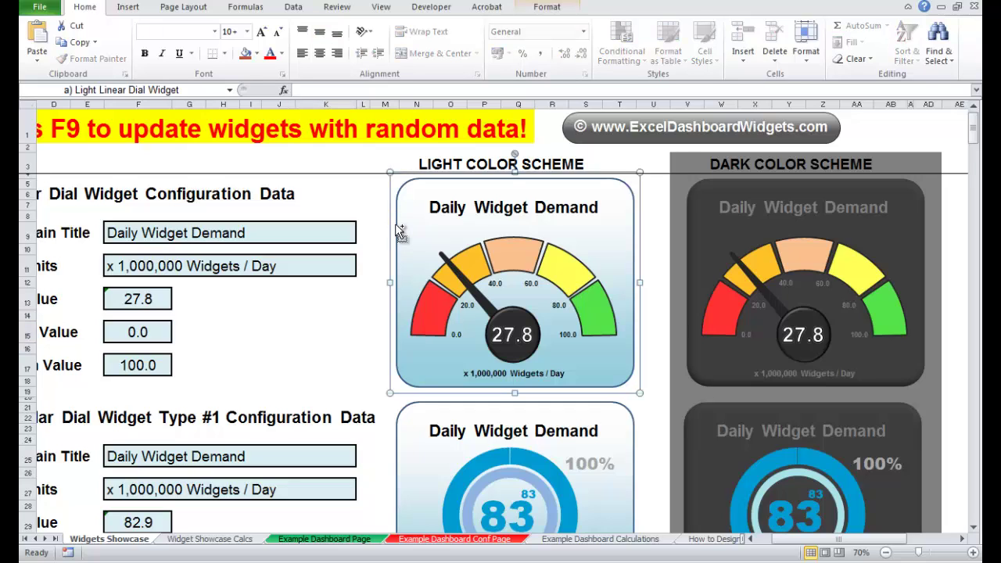
left_click(41, 8)
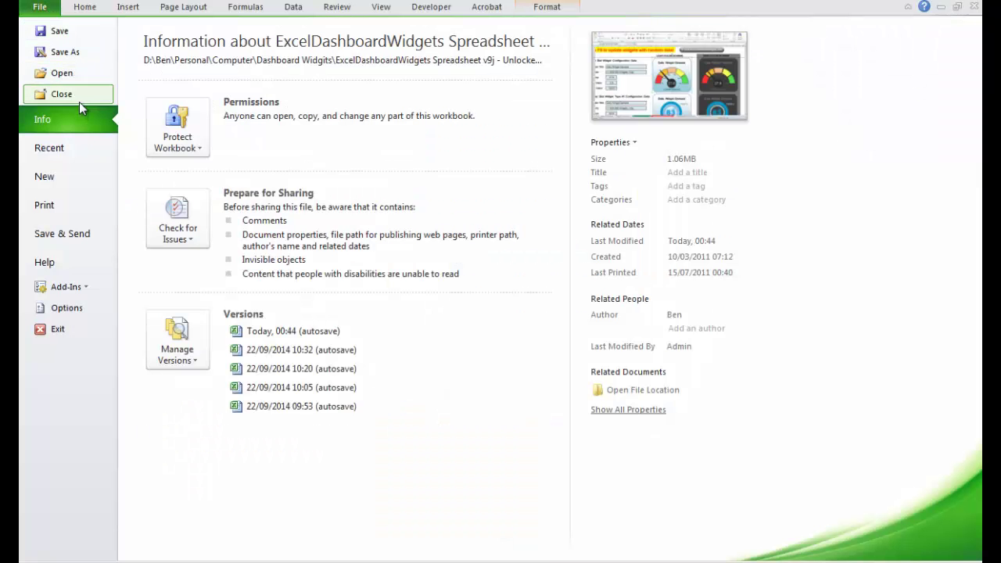
left_click(59, 172)
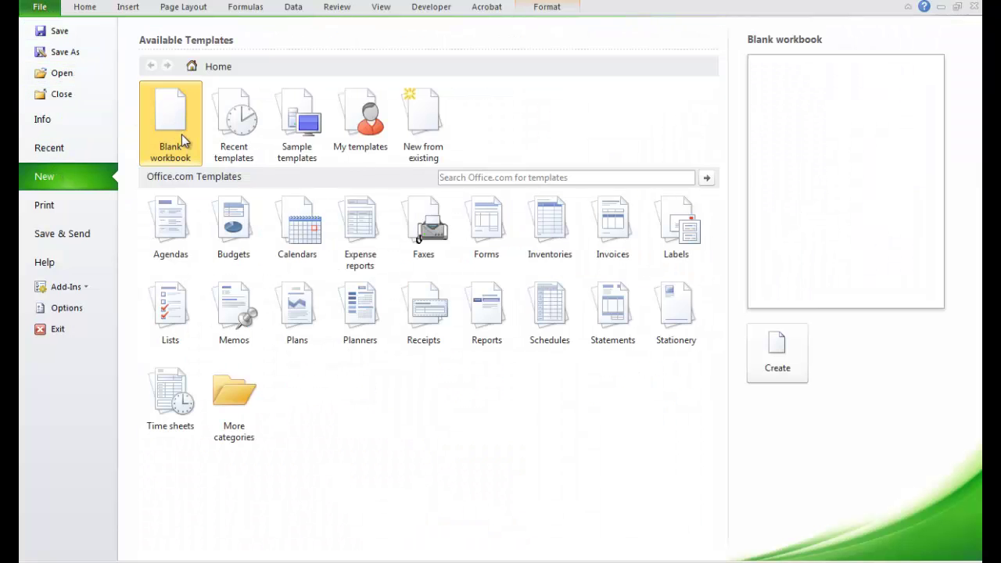
left_click(779, 354)
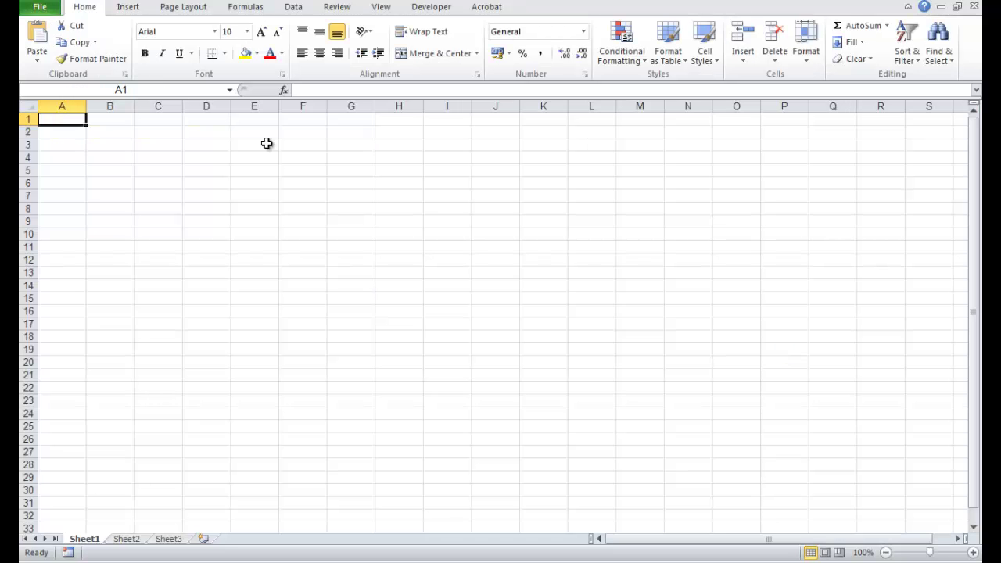
Paste the gauge at B2 and again at J2, narrowing columns I and A
left_click(109, 133)
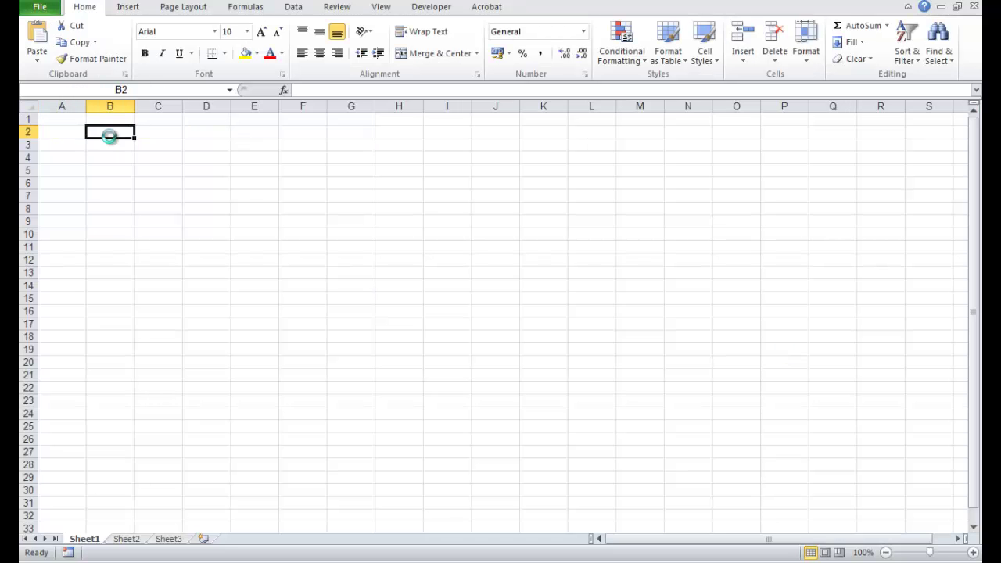
key("ctrl+v")
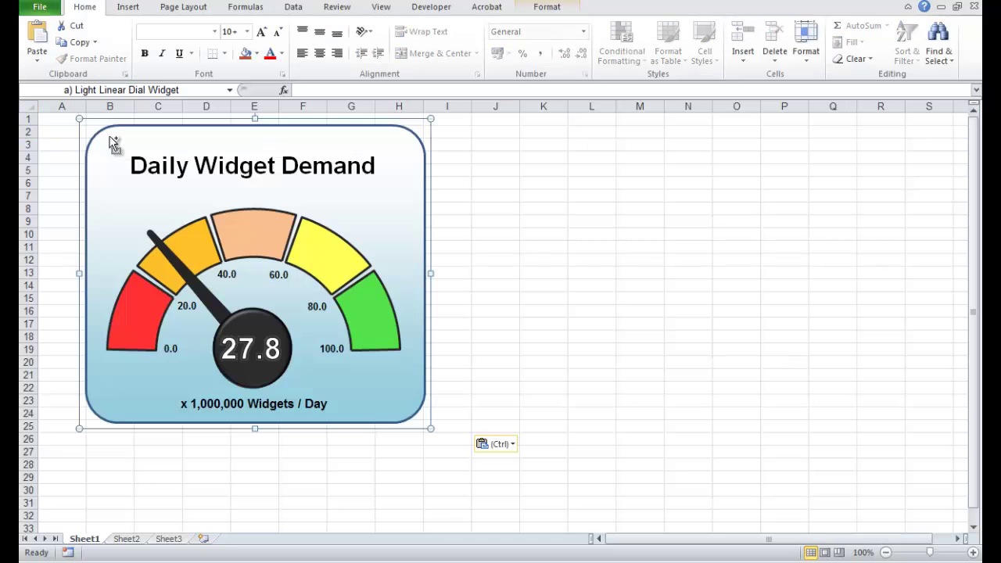
left_click(475, 269)
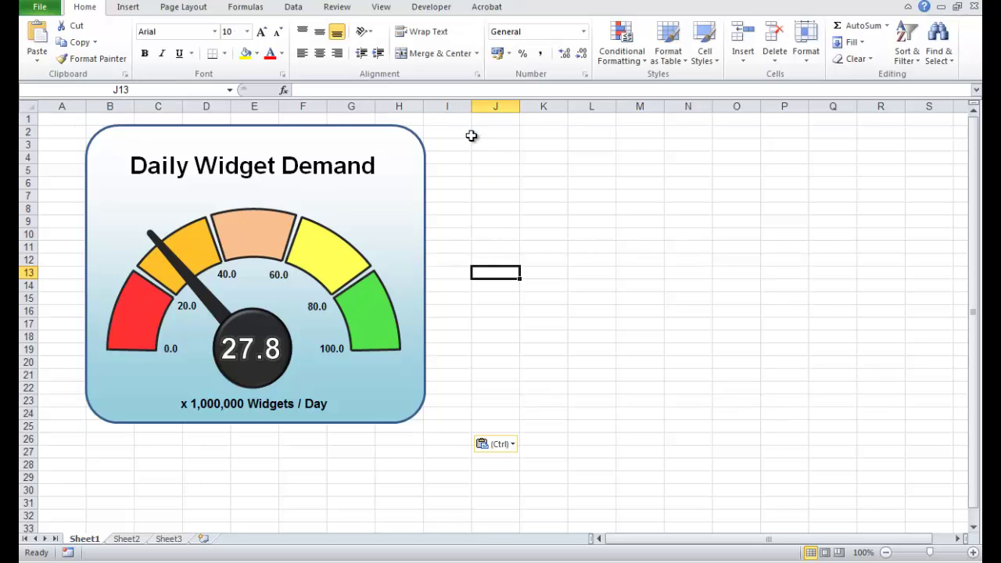
left_click_drag(470, 105, 450, 105)
left_click(467, 131)
key("ctrl+v")
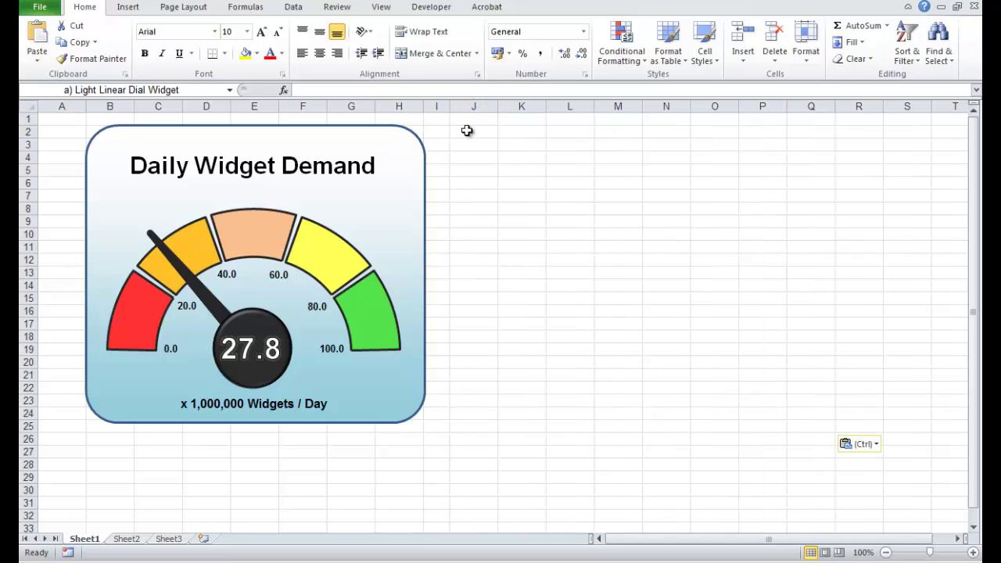
left_click(856, 212)
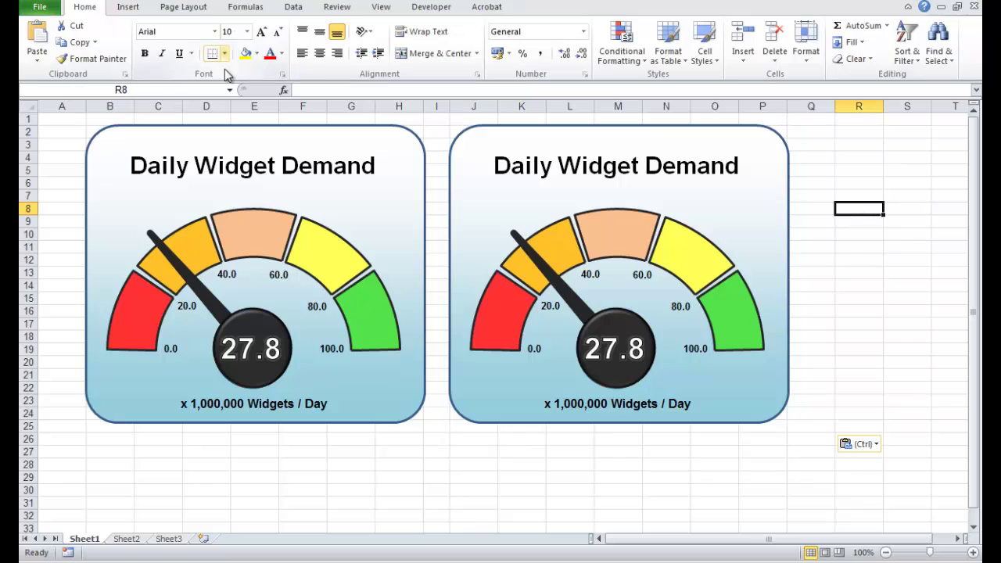
left_click_drag(83, 106, 53, 106)
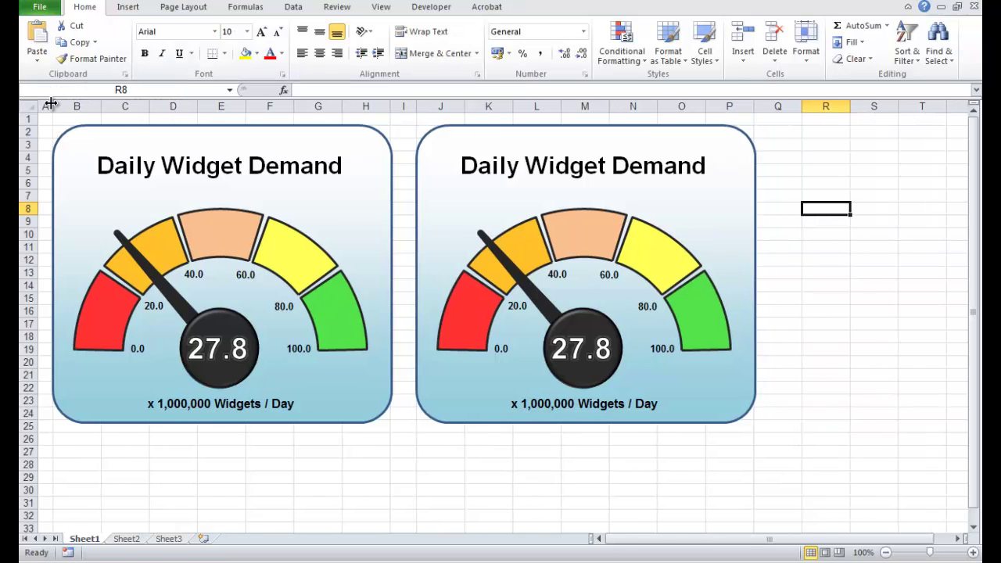
left_click(782, 320)
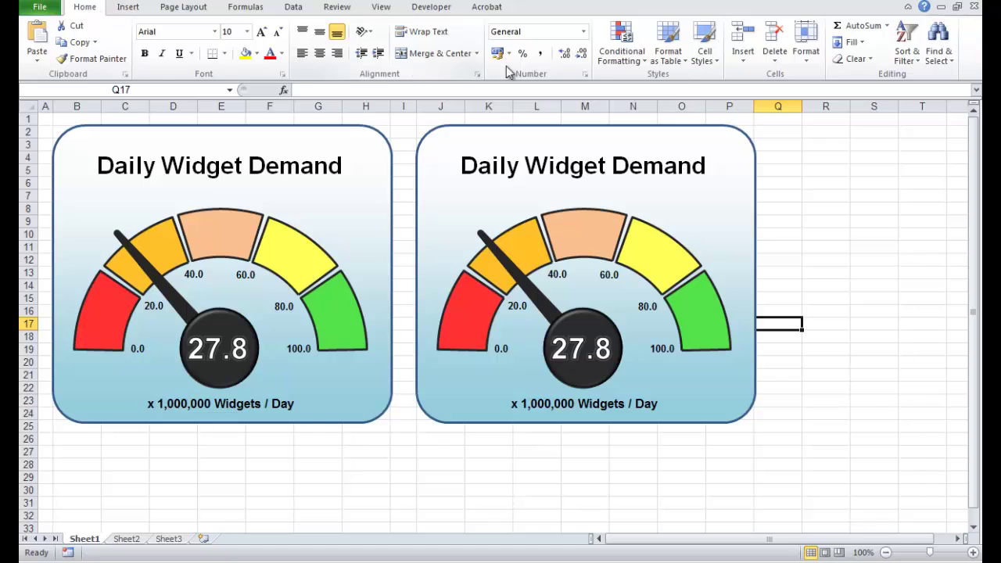
Open the Selection Pane, collapse both widget groups, and move the right widget lower in stacking order
left_click(943, 58)
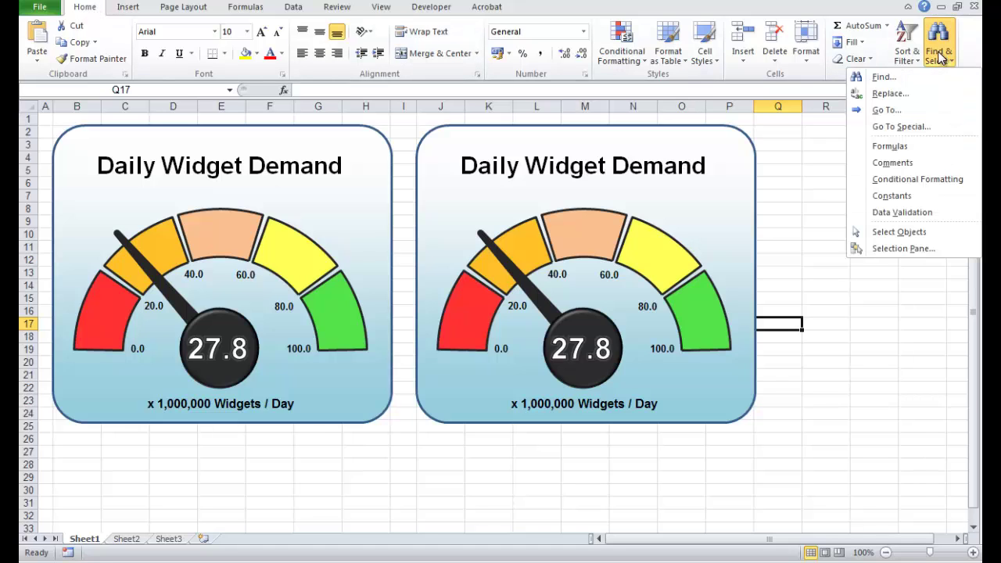
left_click(896, 250)
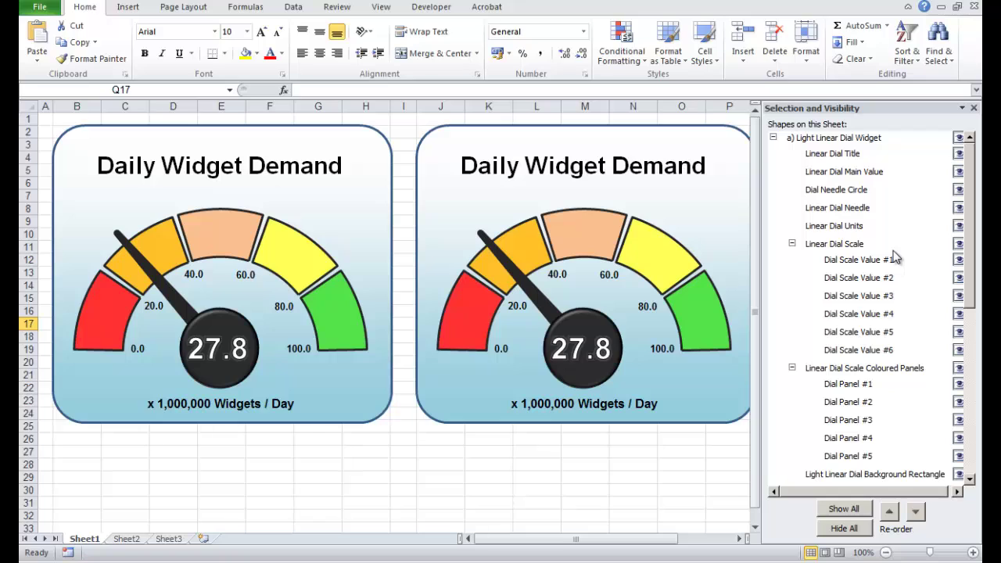
left_click(774, 138)
left_click(774, 156)
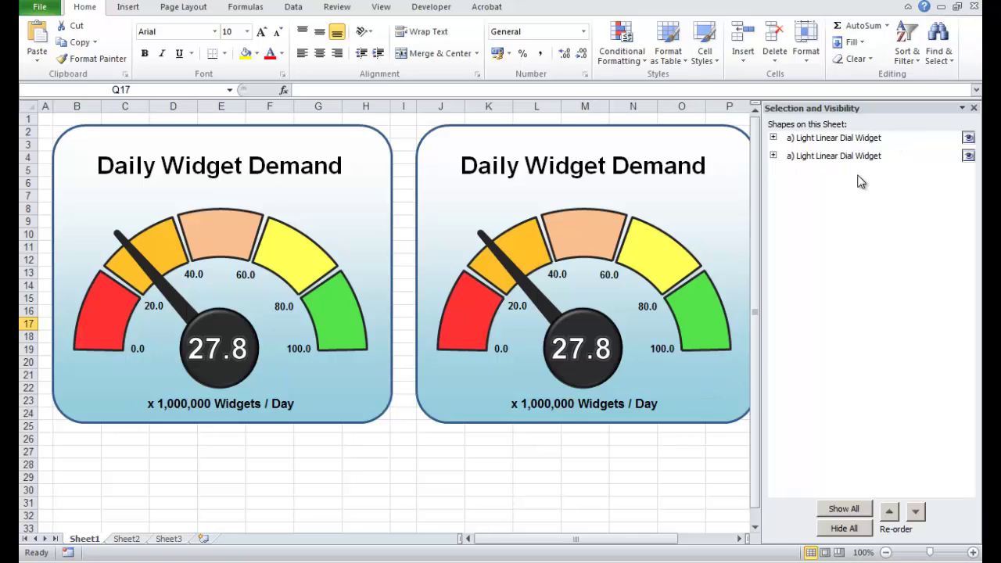
left_click(837, 142)
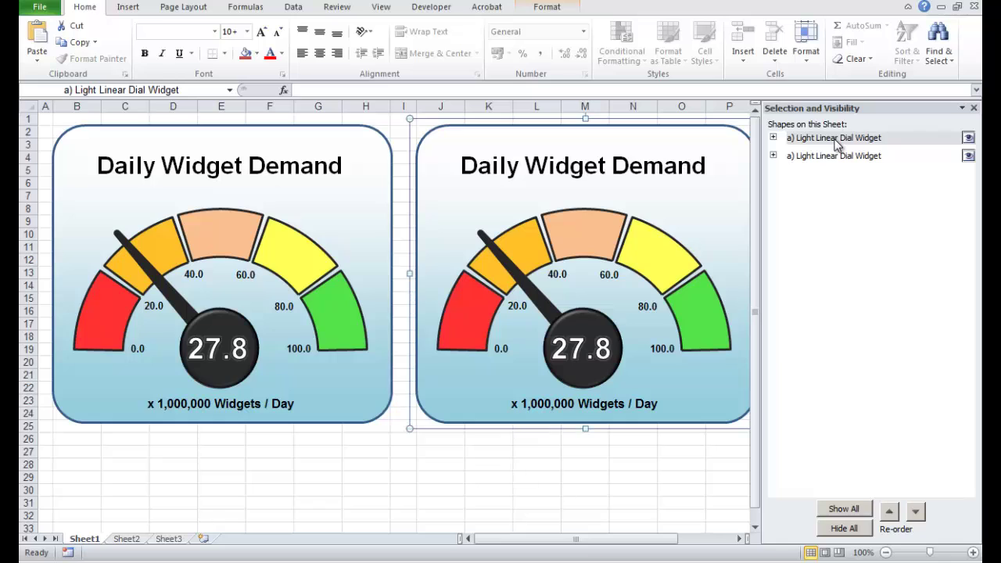
left_click(915, 512)
left_click(819, 140)
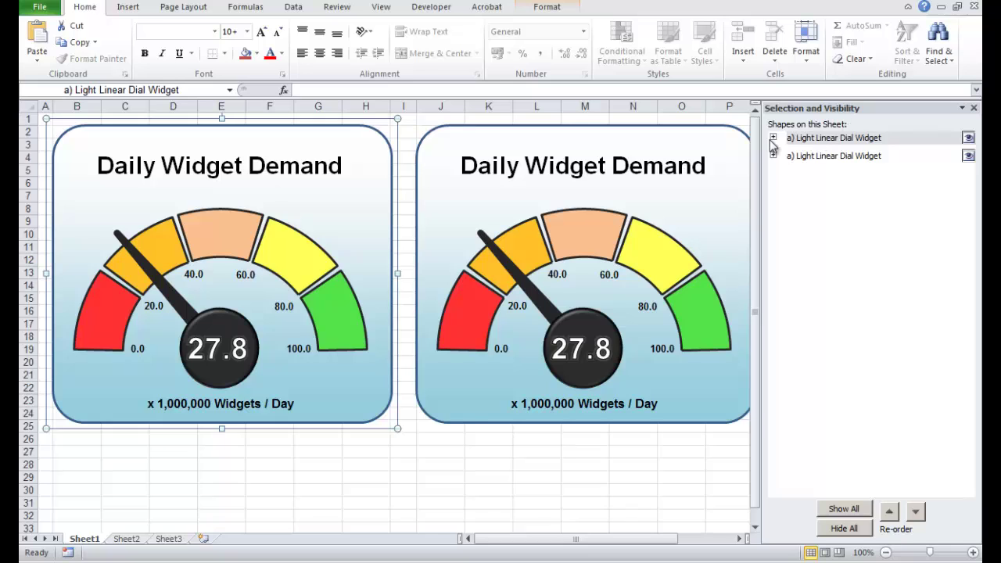
left_click(809, 159)
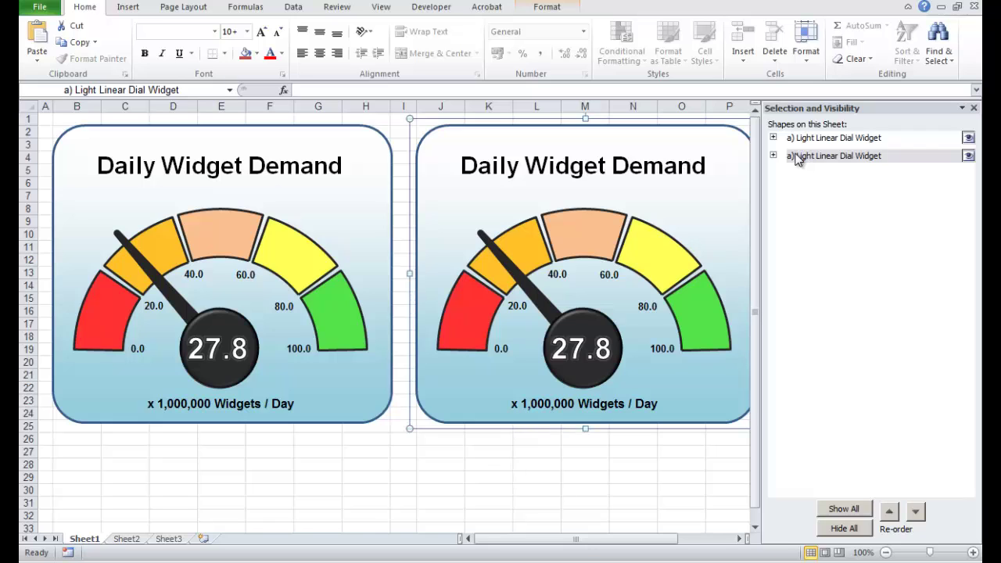
Expand the left widget's group and select its Linear Dial Title, Main Value and Dial Needle Circle shapes
left_click(774, 138)
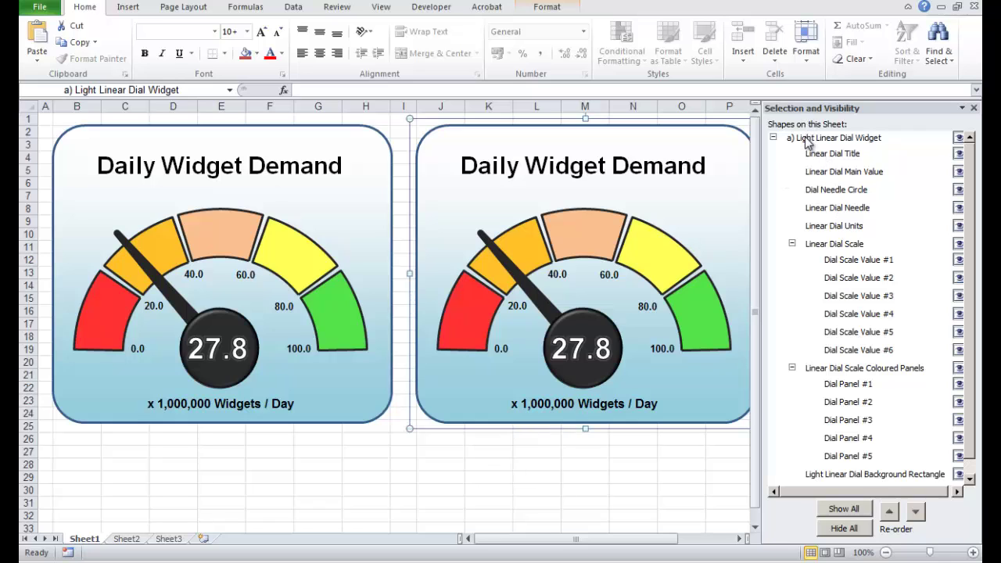
left_click(806, 138)
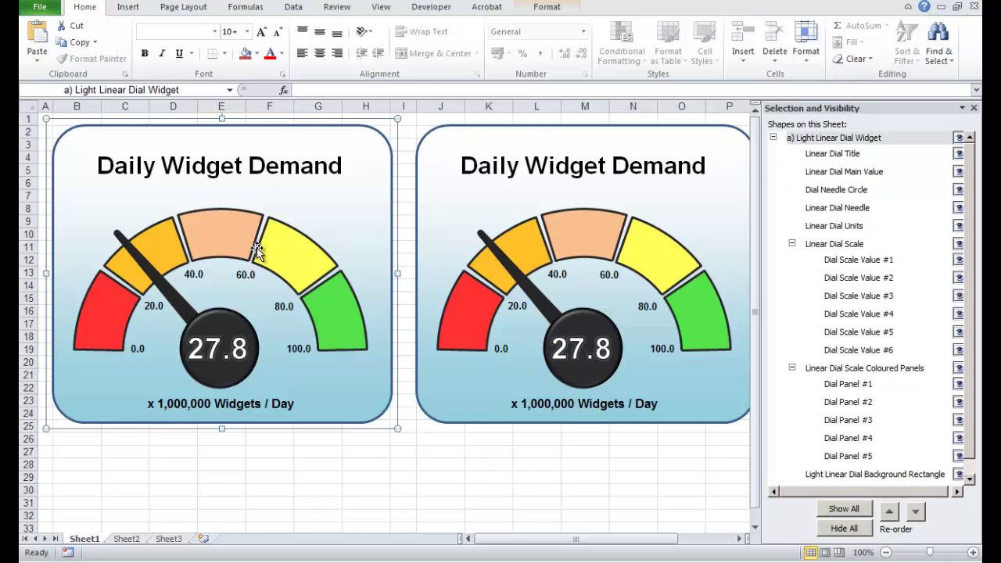
left_click(823, 160)
left_click(841, 175)
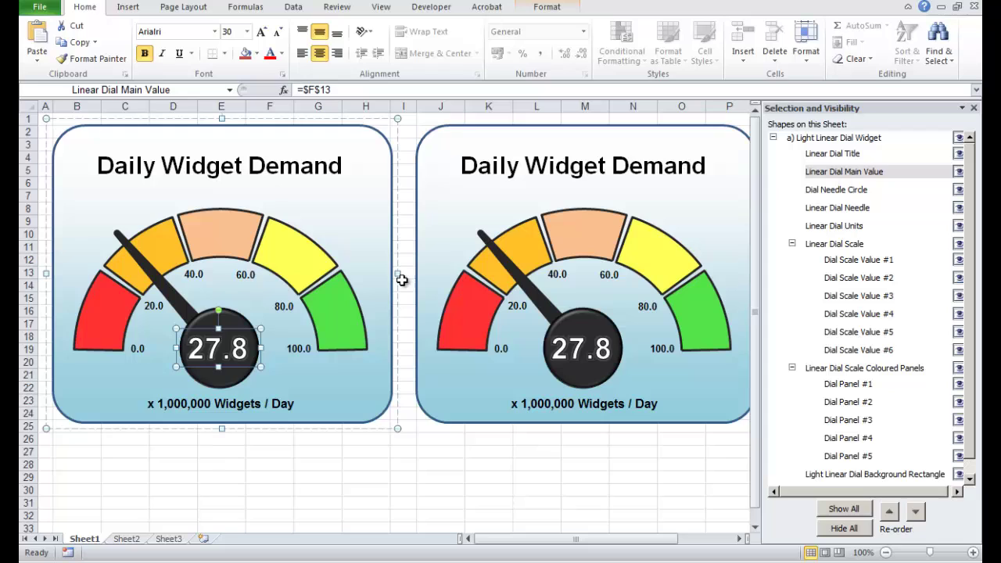
left_click(840, 193)
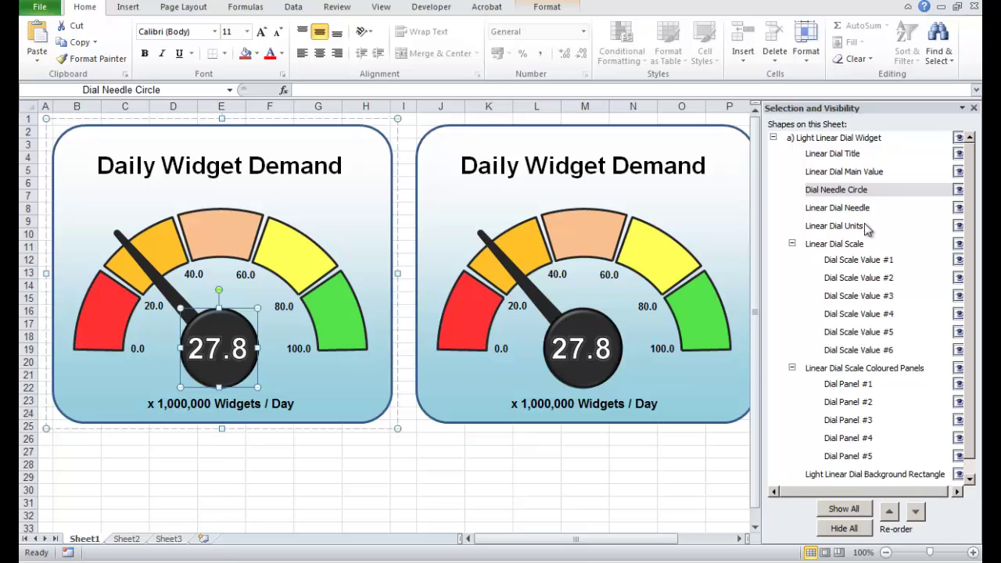
key("Escape")
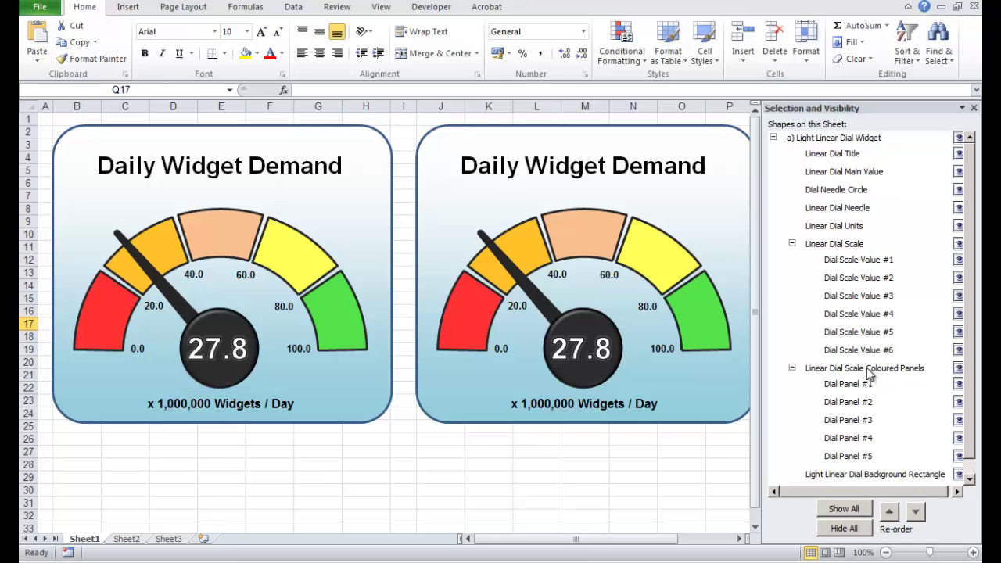
Ungroup the left gauge widget into its separate shapes
left_click(391, 187)
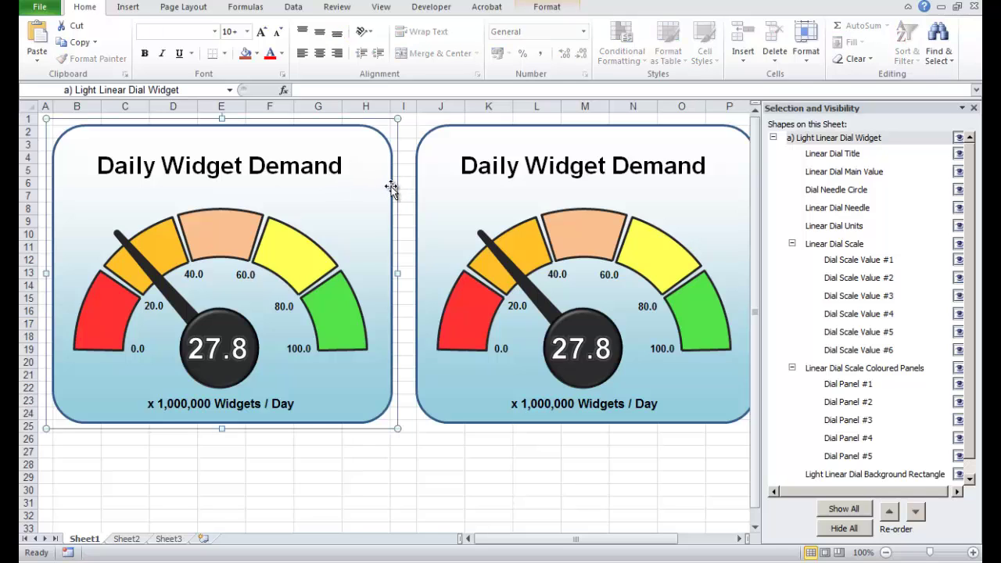
right_click(391, 188)
mouse_move(464, 271)
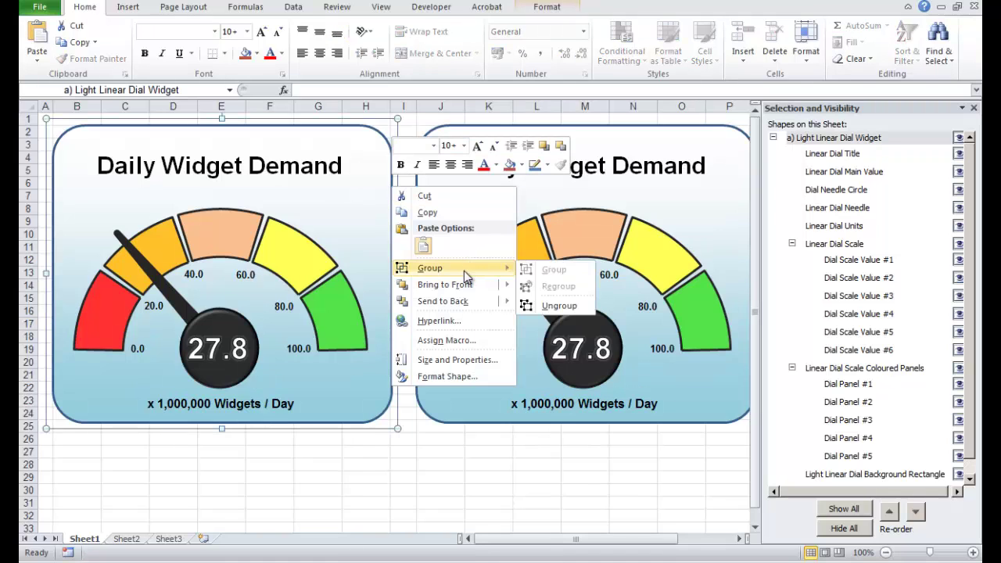
left_click(557, 305)
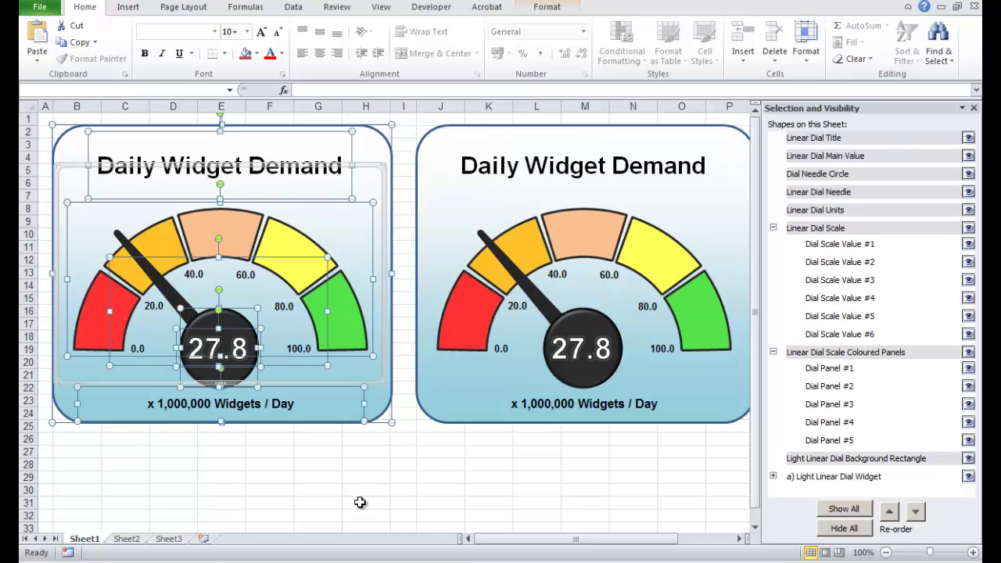
Select the Linear Dial Scale Coloured Panels and Dial Needle Circle together in the Selection Pane
left_click(353, 493)
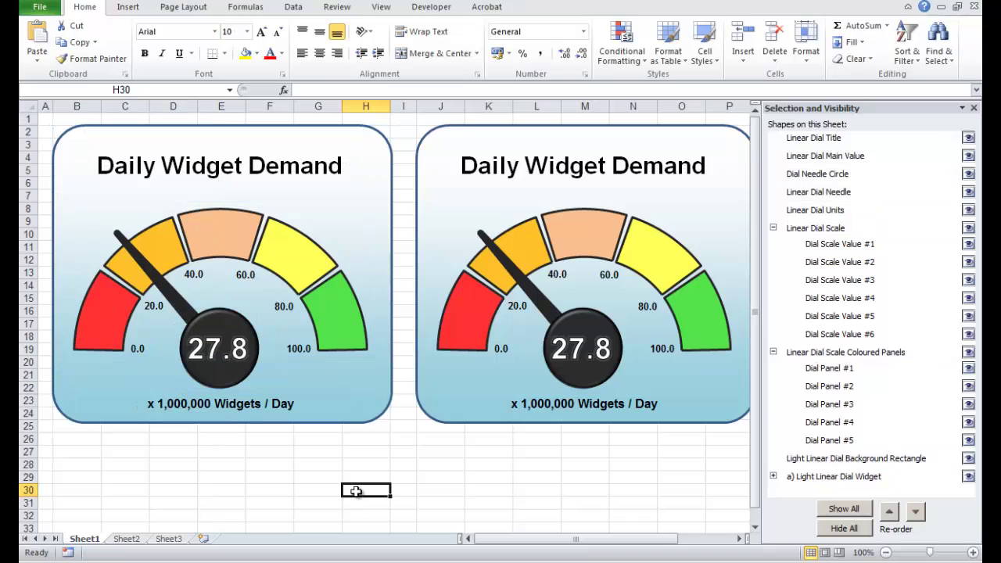
left_click(867, 354)
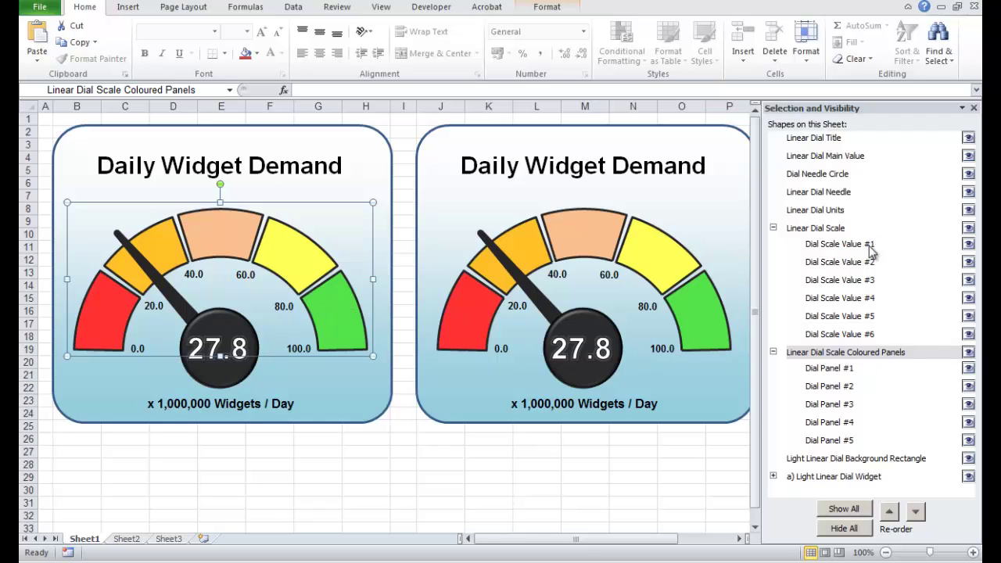
left_click(822, 176)
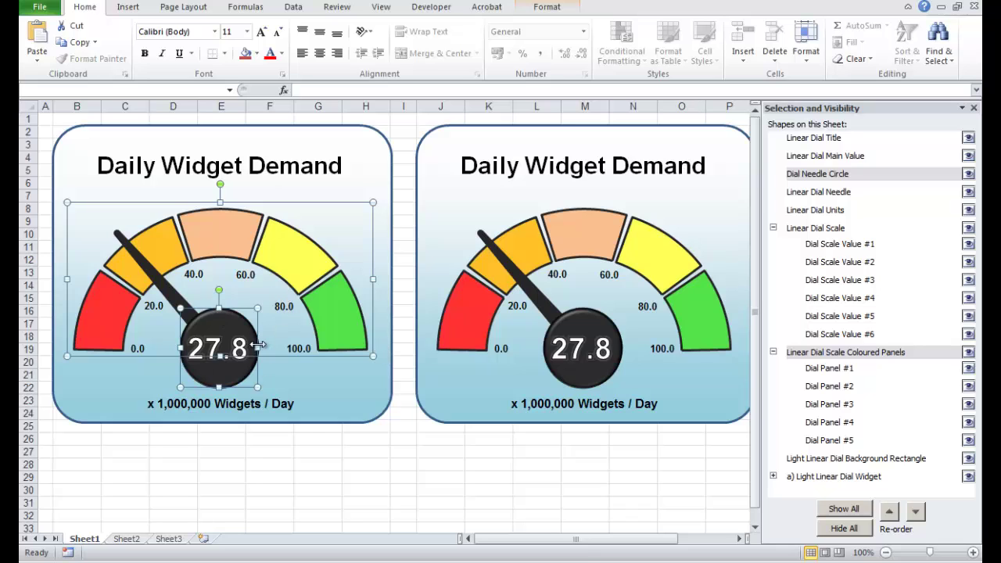
Bring up the Shape Effects Preset options for the selected dial panels and needle circle
left_click(549, 9)
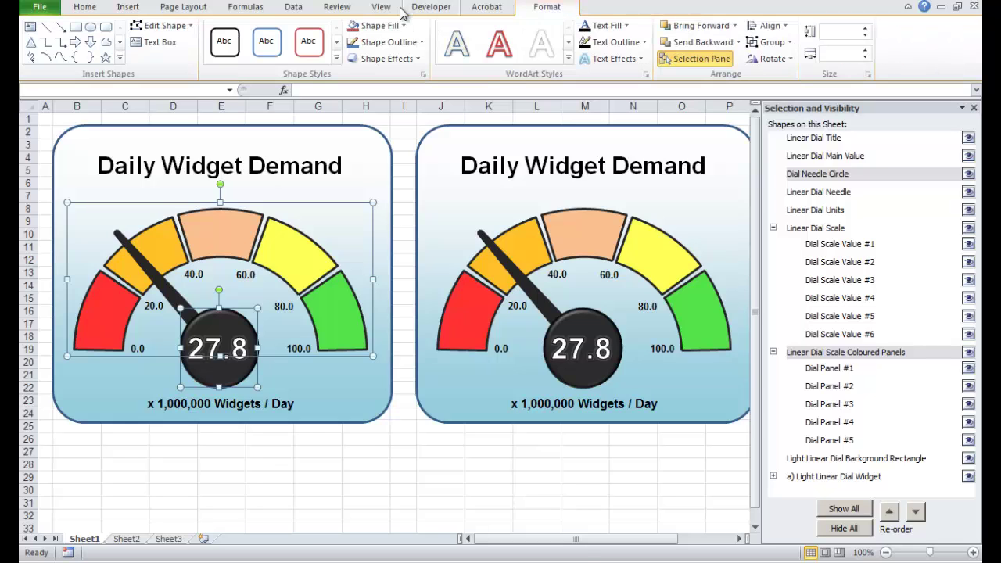
left_click(404, 63)
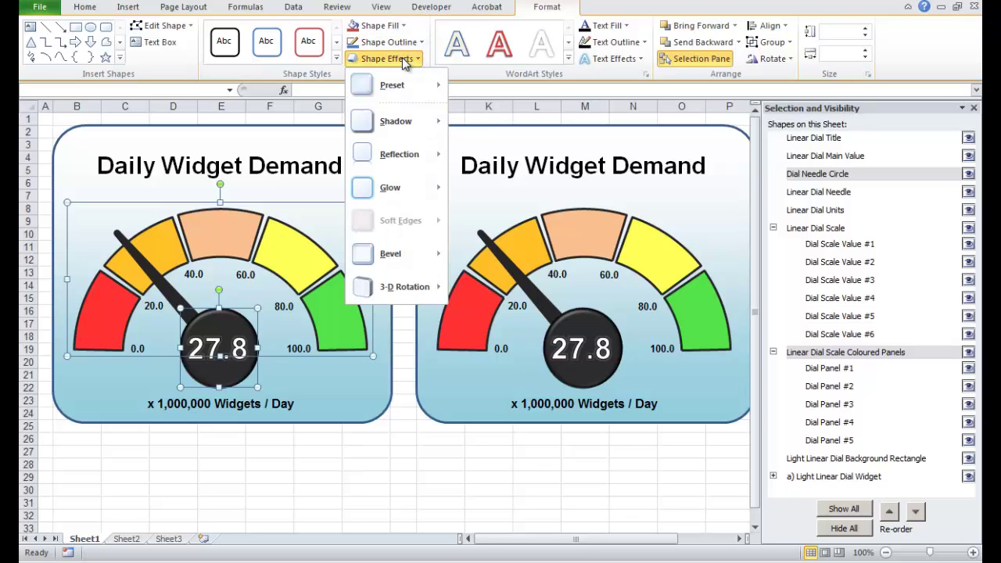
mouse_move(397, 90)
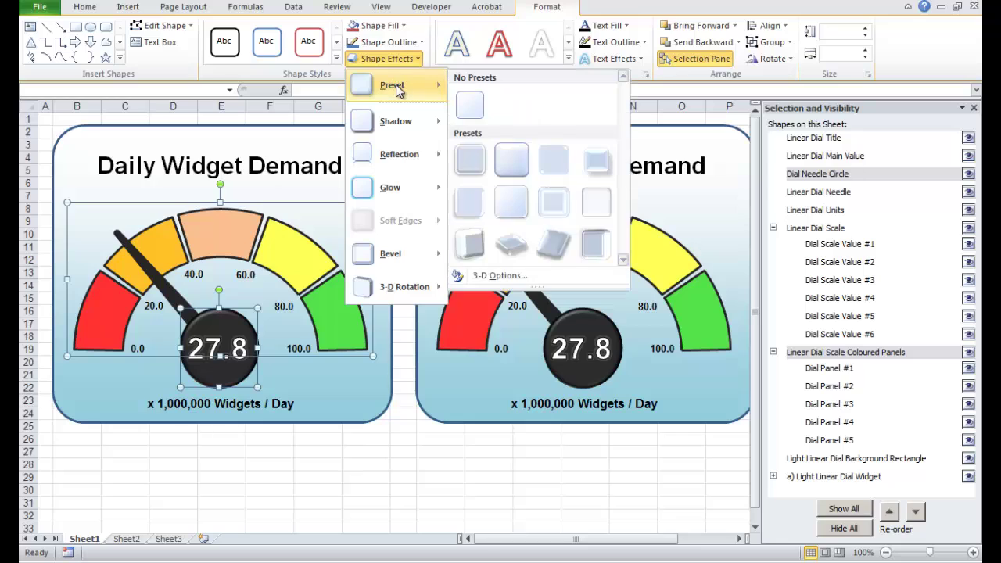